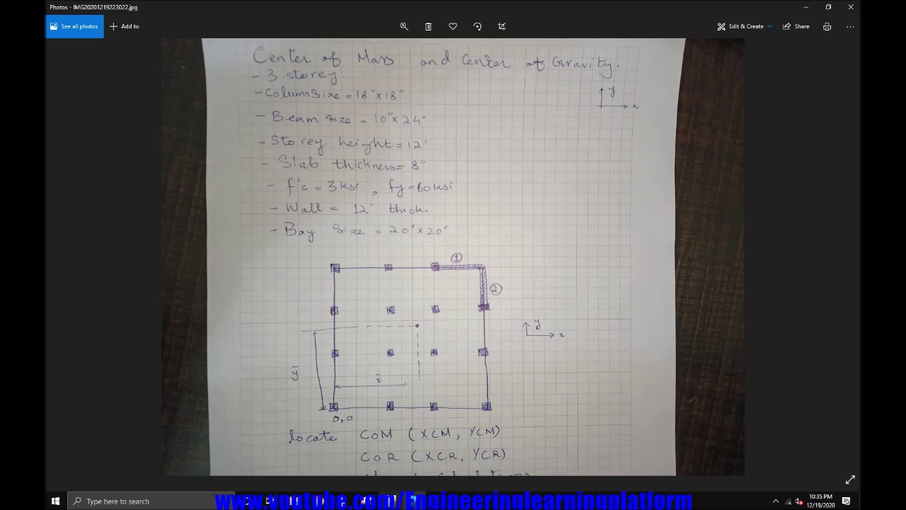
Run the analysis on the three-story ETABS model to display its dead-load deformed shape
left_click(390, 501)
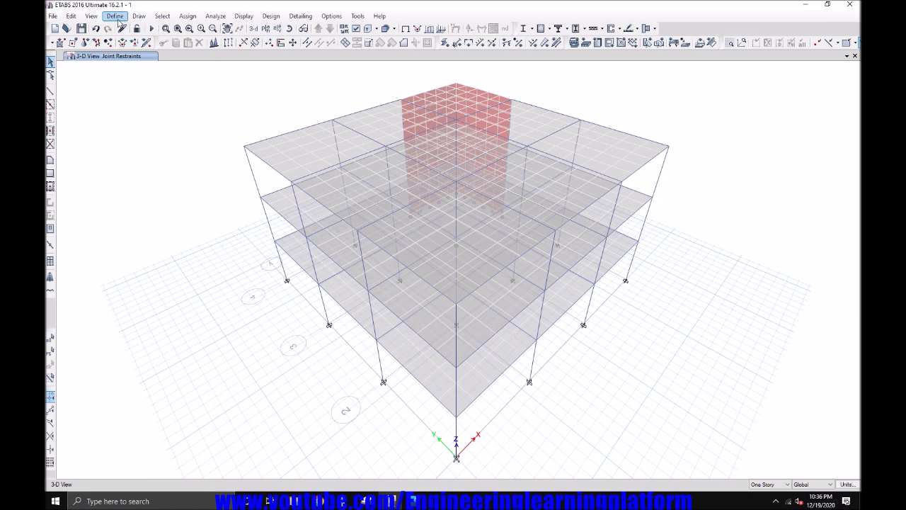
left_click(115, 16)
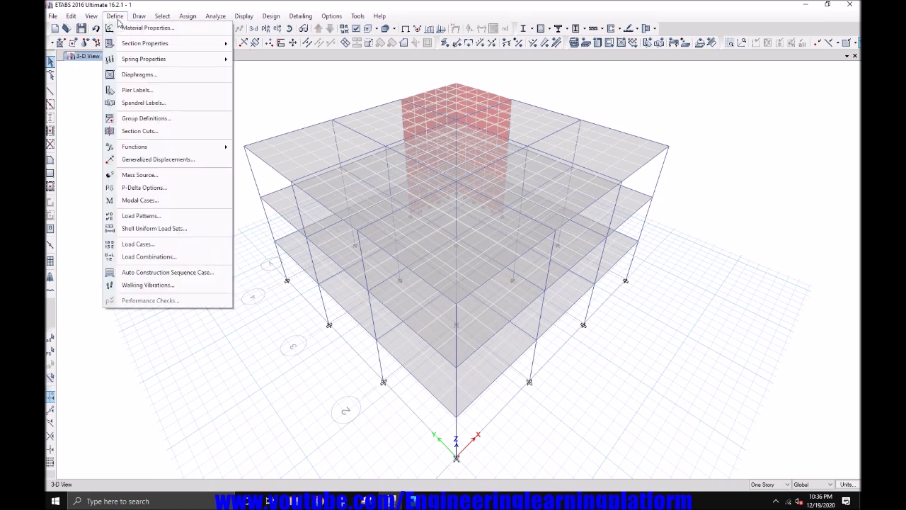
left_click(117, 18)
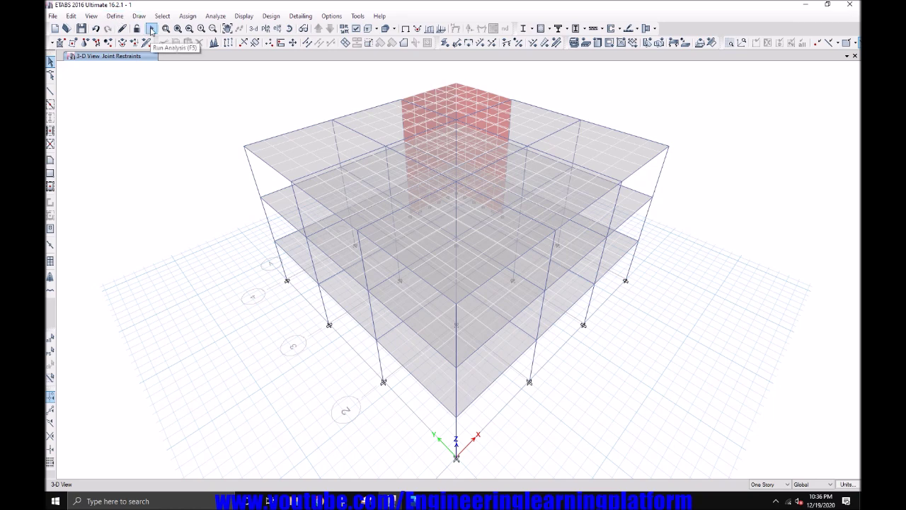
left_click(152, 29)
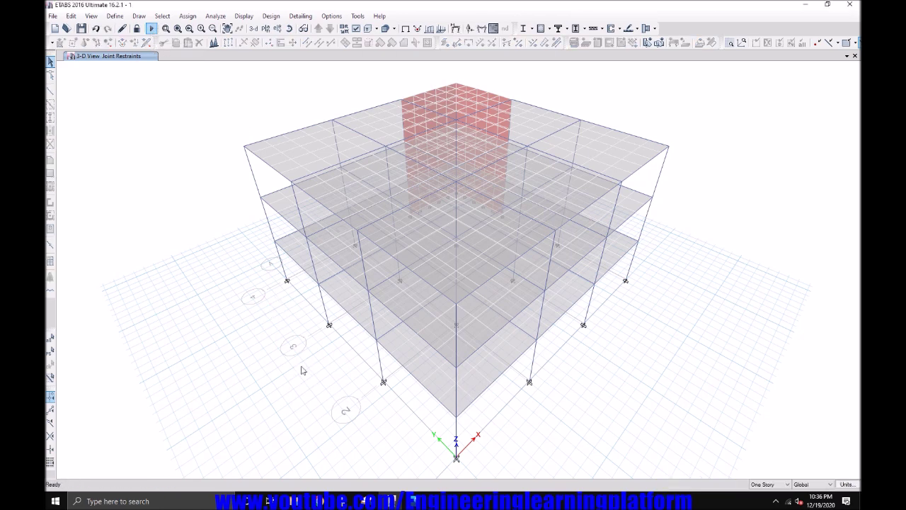
left_click(244, 15)
Show the Centers of Mass and Rigidity table for Story1–3 and select its empty XCR and YCR columns
left_click(282, 250)
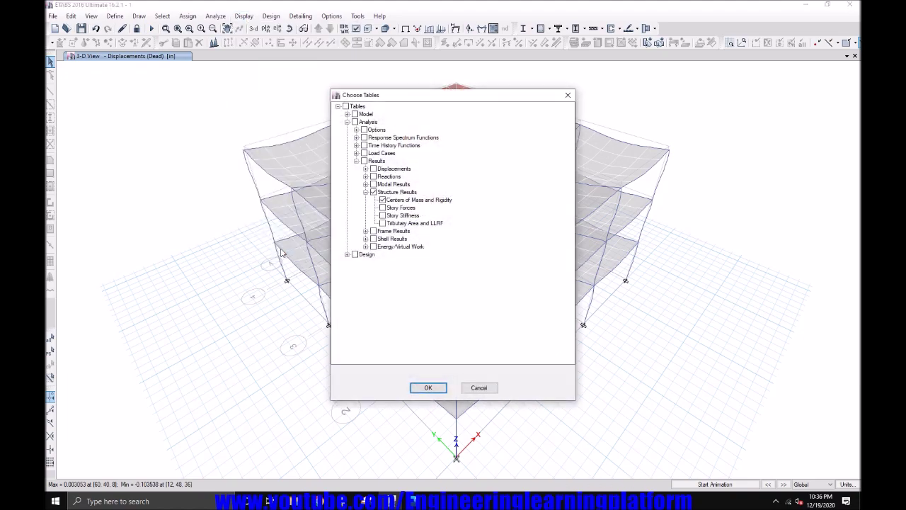
left_click(347, 123)
left_click(347, 123)
left_click(436, 388)
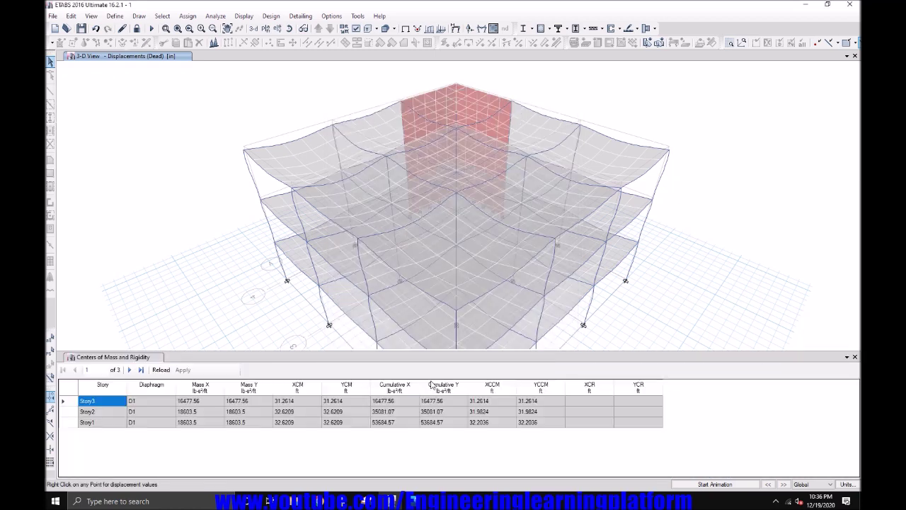
left_click_drag(588, 391, 623, 387)
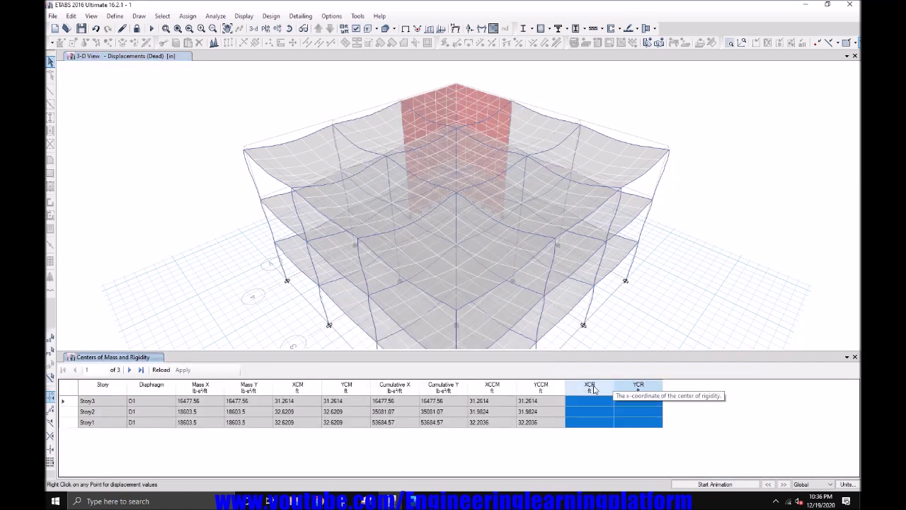
left_click(266, 29)
Display the undeformed Story3 plan at Z = 36 ft above the results table
left_click(409, 366)
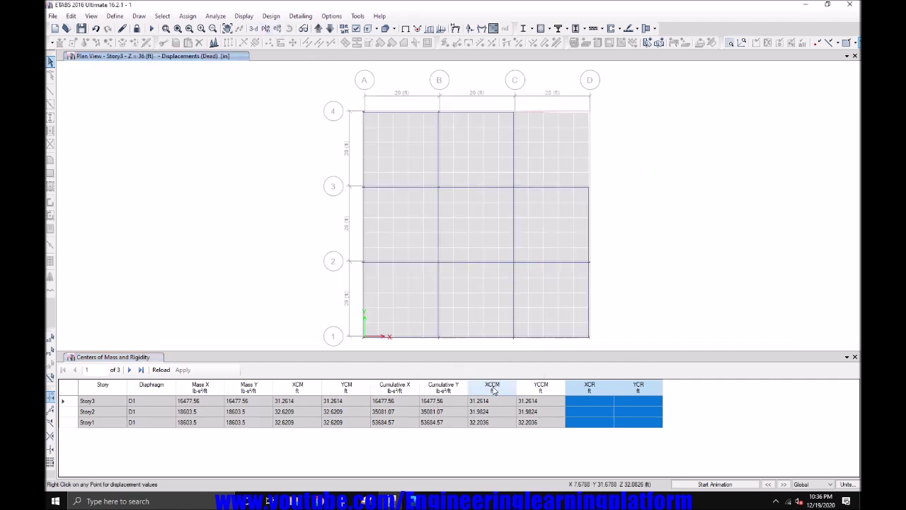
mouse_move(363, 338)
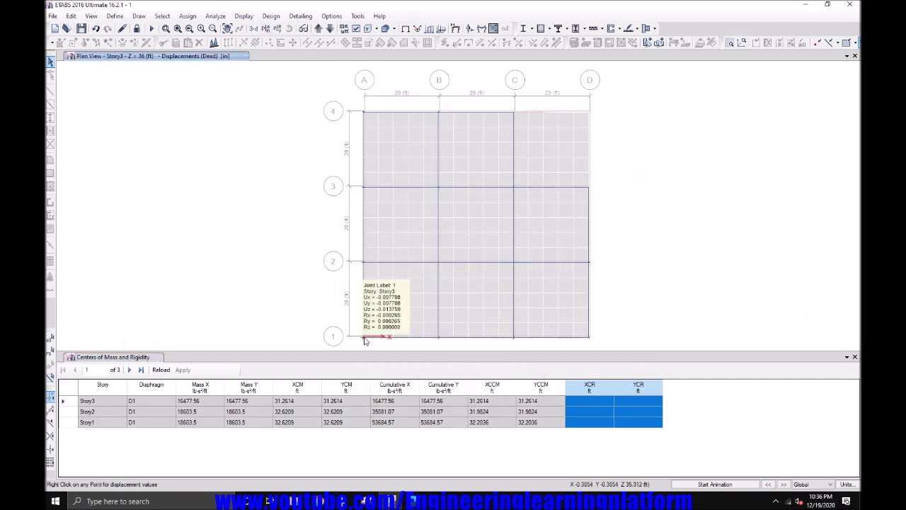
left_click(406, 29)
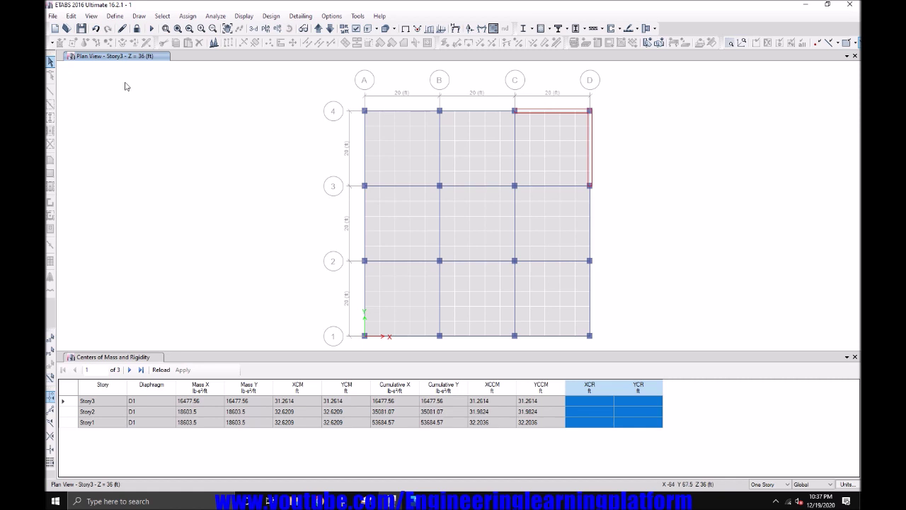
Unlock the model, deleting its results, and enable Calculate Diaphragm Centers of Rigidity for the next run
left_click(137, 29)
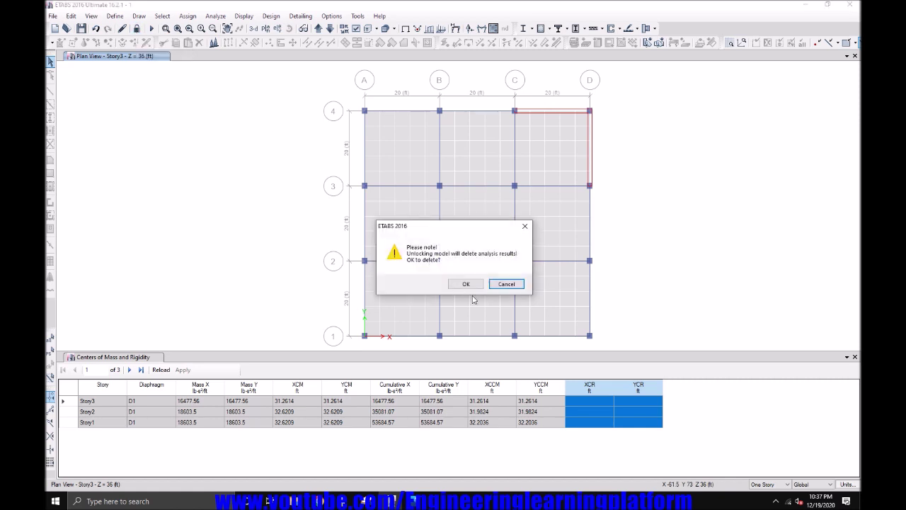
left_click(466, 284)
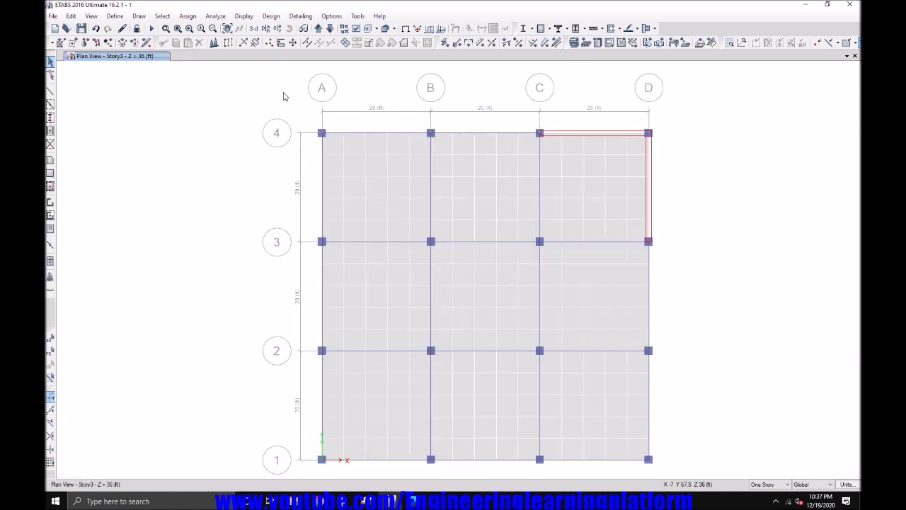
left_click(249, 19)
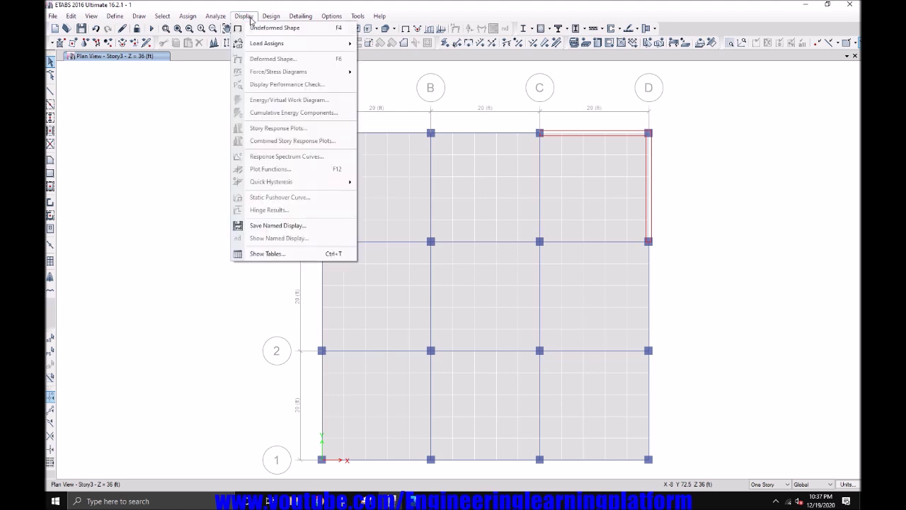
left_click(250, 19)
left_click(216, 19)
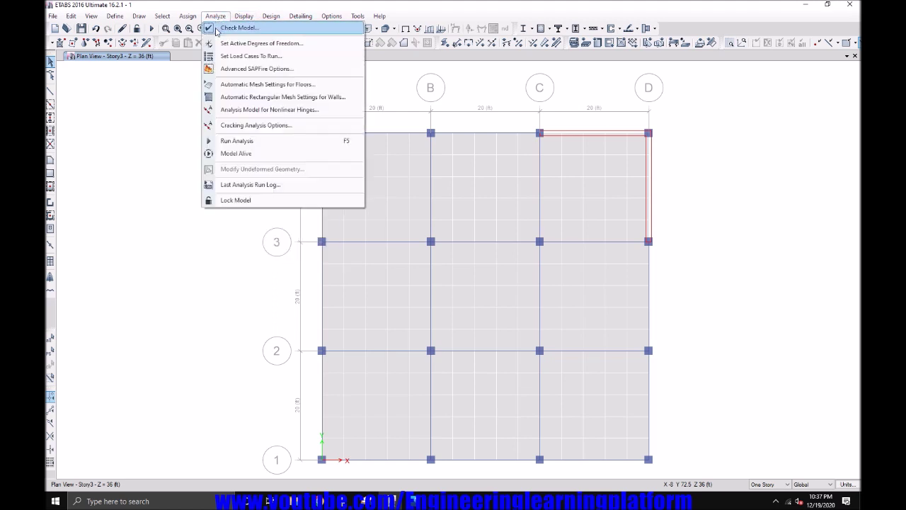
left_click(289, 60)
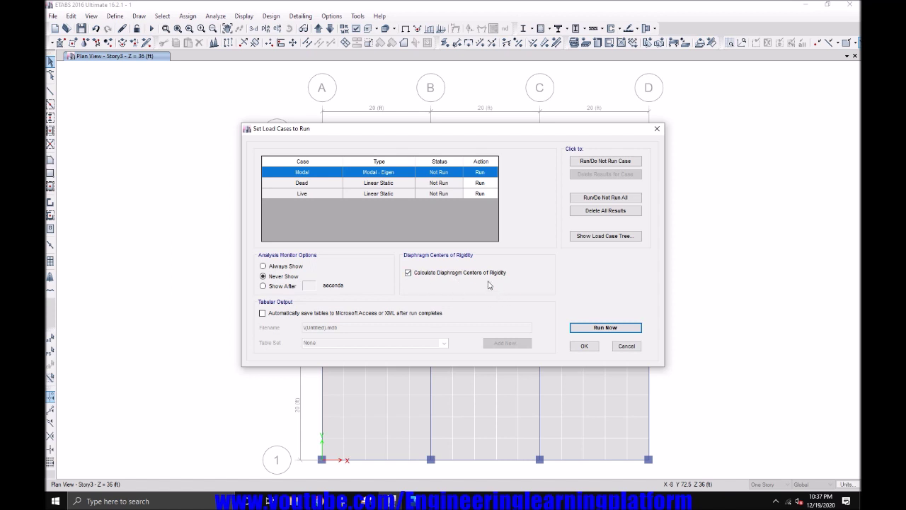
left_click(584, 345)
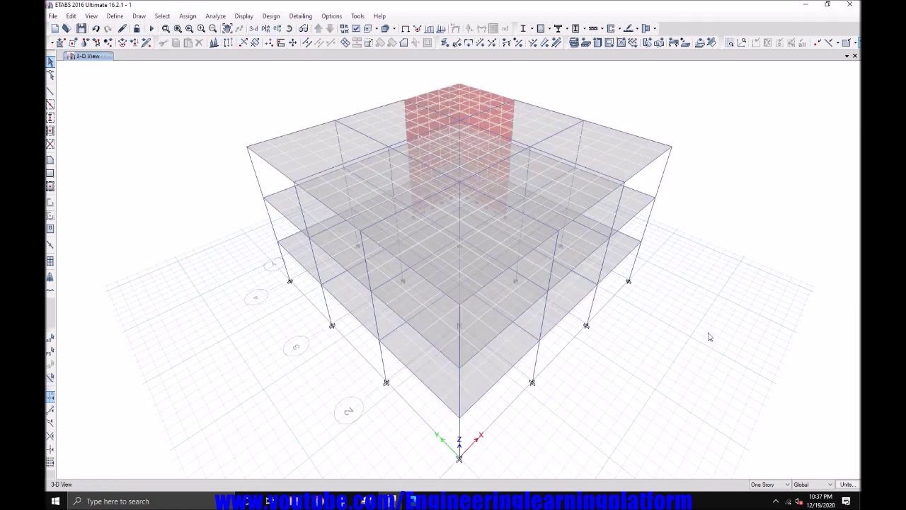
Select the whole model and assign the rigid diaphragm D1 to all its floor shells
left_click_drag(780, 429, 207, 73)
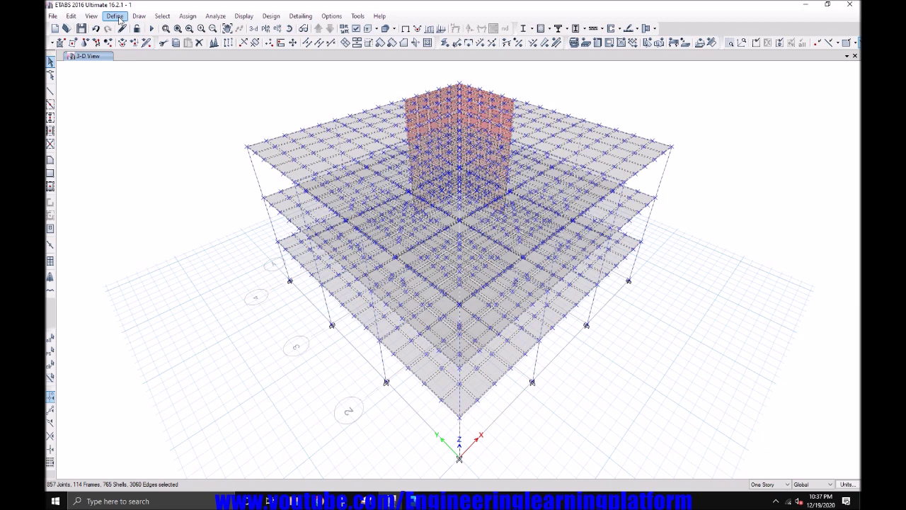
left_click(117, 17)
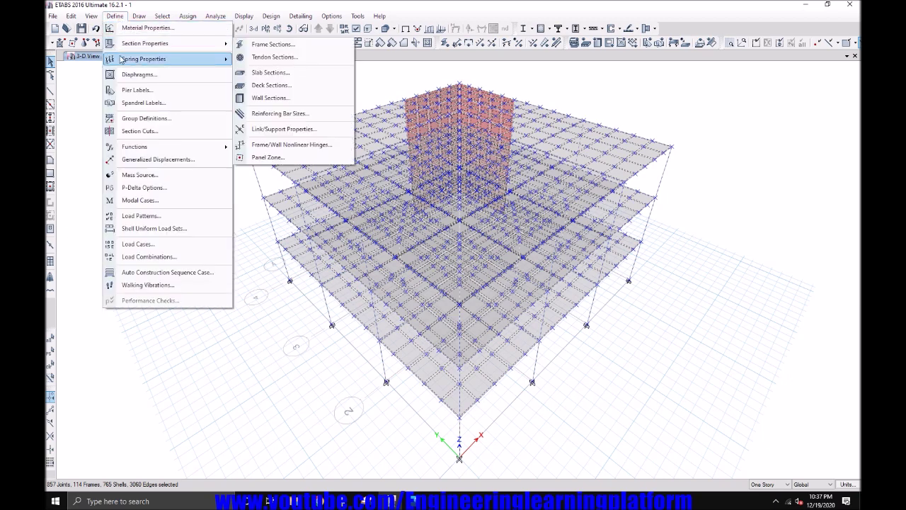
mouse_move(182, 18)
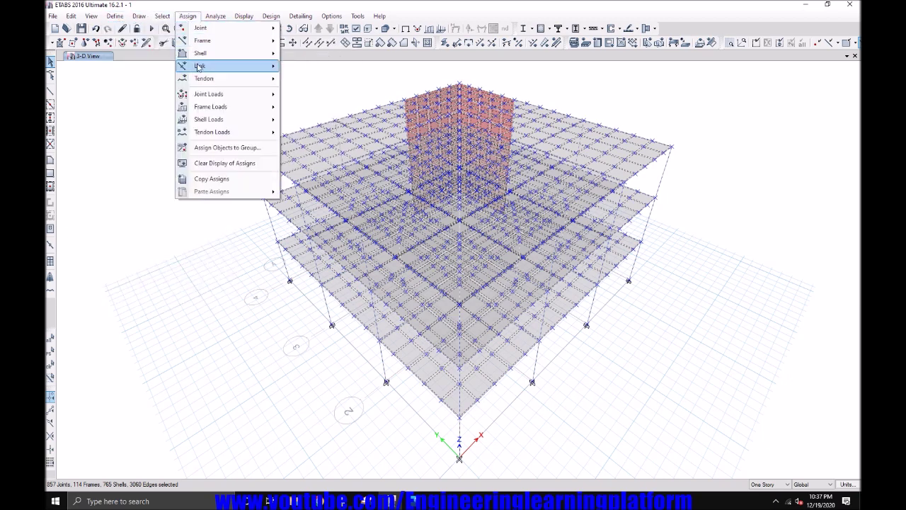
mouse_move(212, 53)
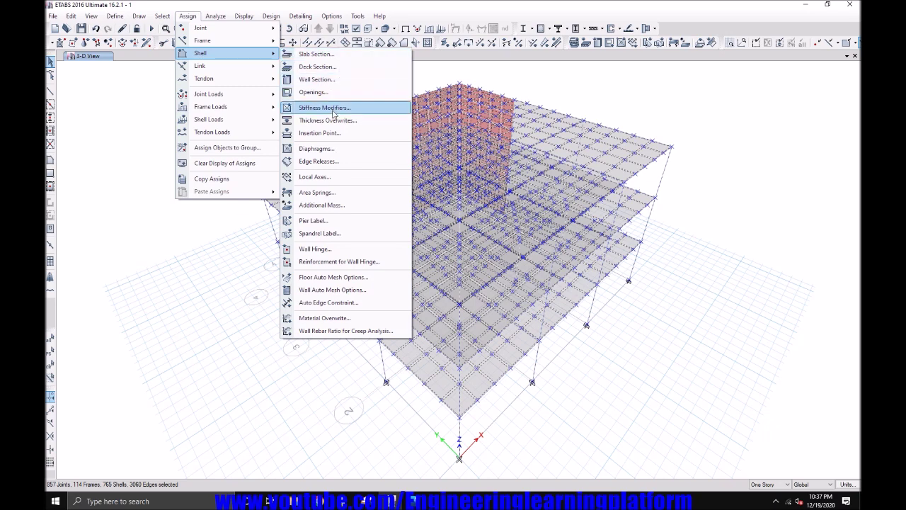
left_click(320, 149)
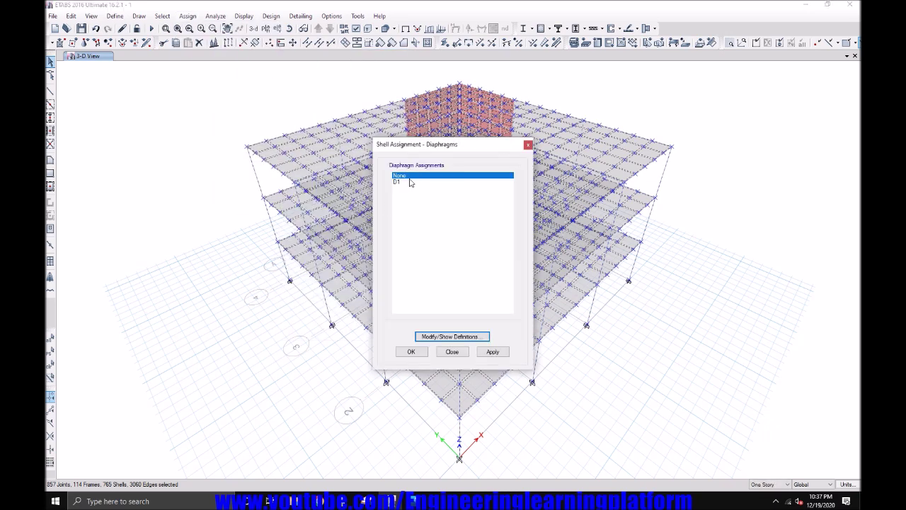
left_click(469, 336)
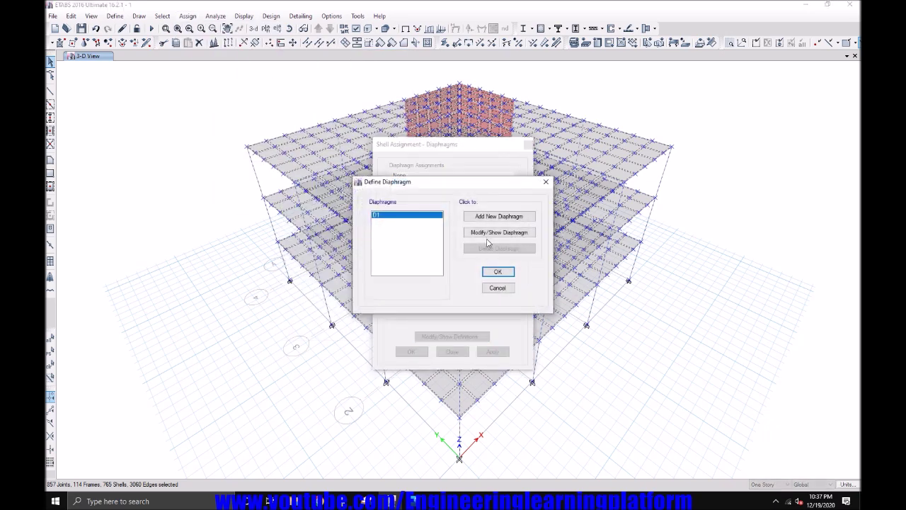
left_click(488, 234)
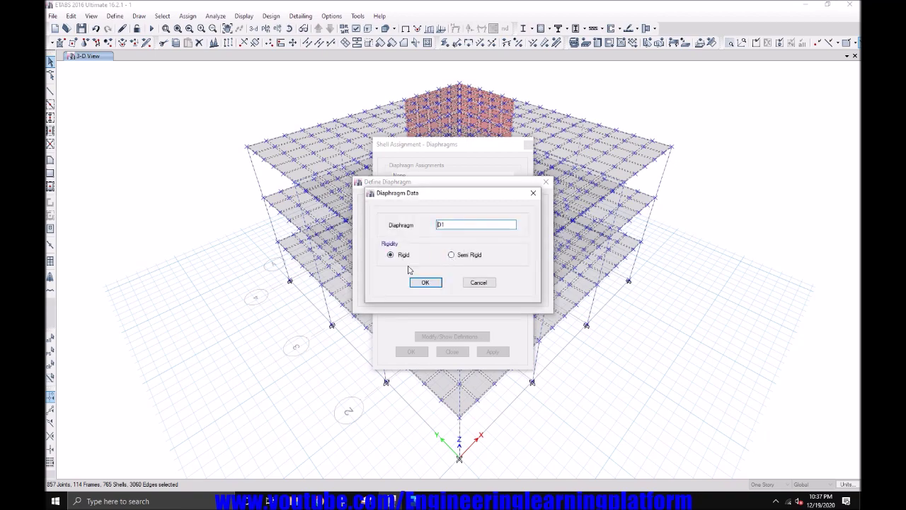
left_click(425, 282)
left_click(498, 274)
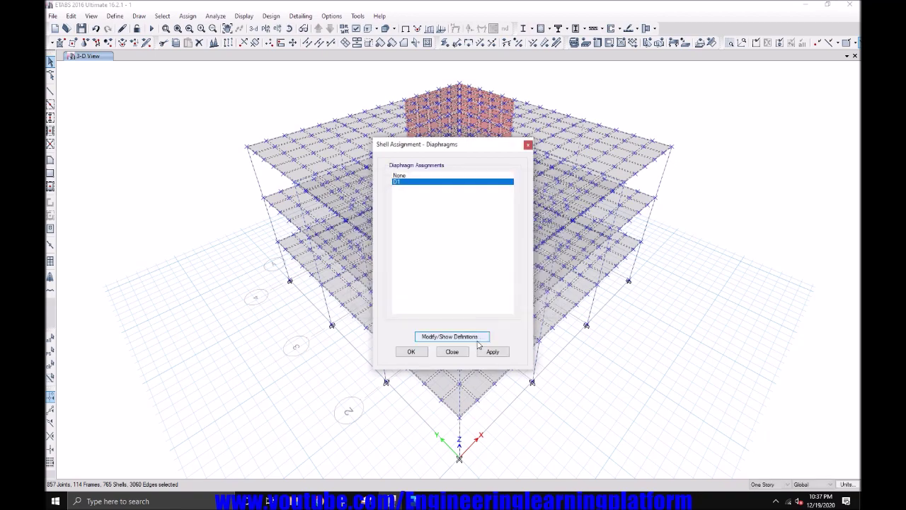
left_click(412, 352)
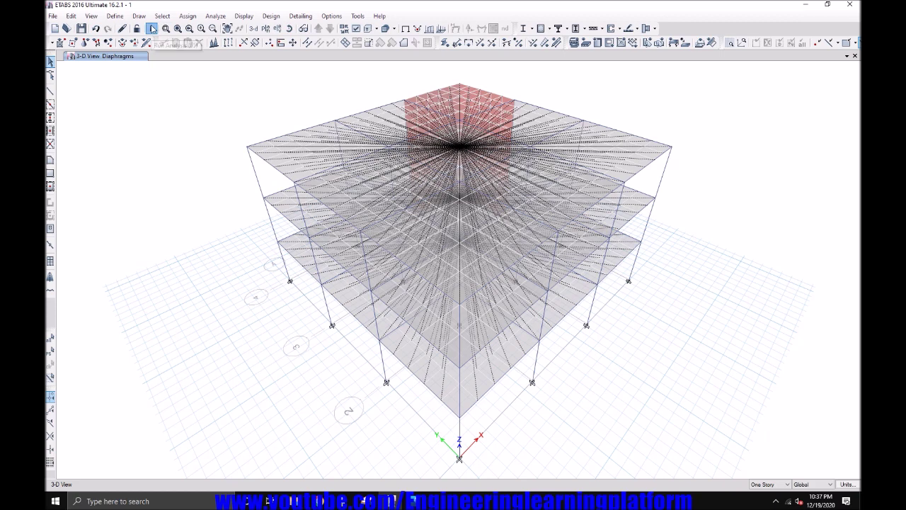
left_click(153, 28)
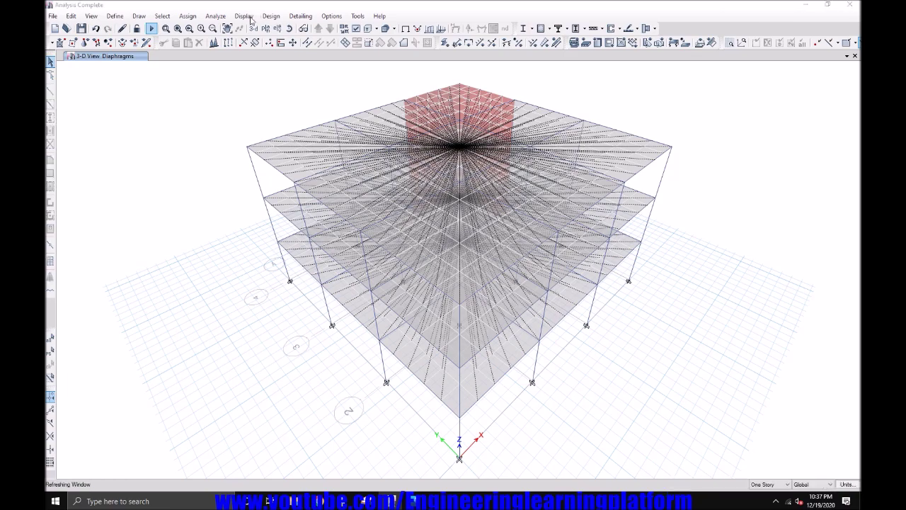
Reopen the Centers of Mass and Rigidity table and select the filled XCR and YCR columns (58.3499 ft at Story3)
left_click(251, 19)
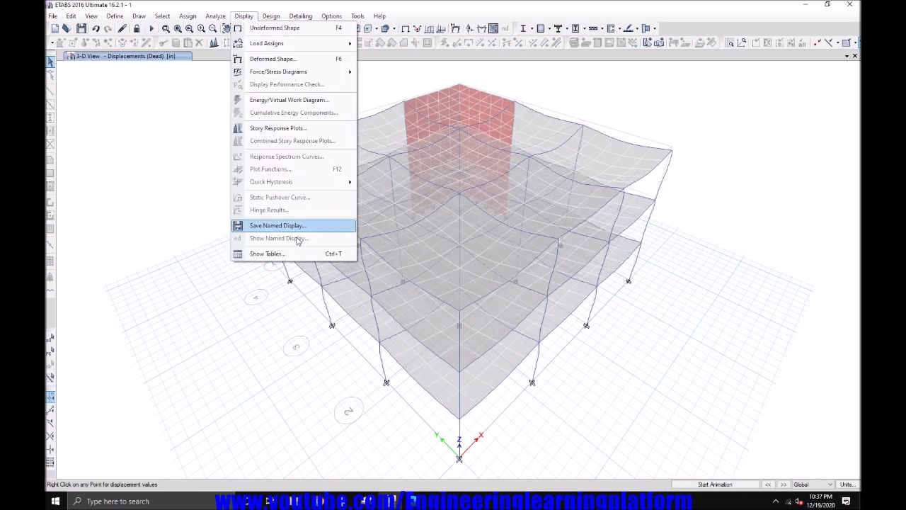
left_click(312, 251)
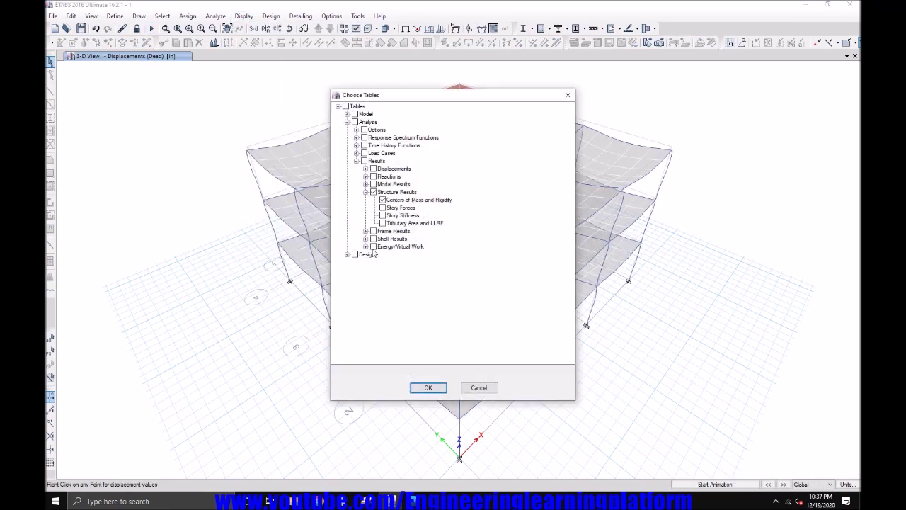
left_click(433, 388)
left_click_drag(589, 391, 621, 394)
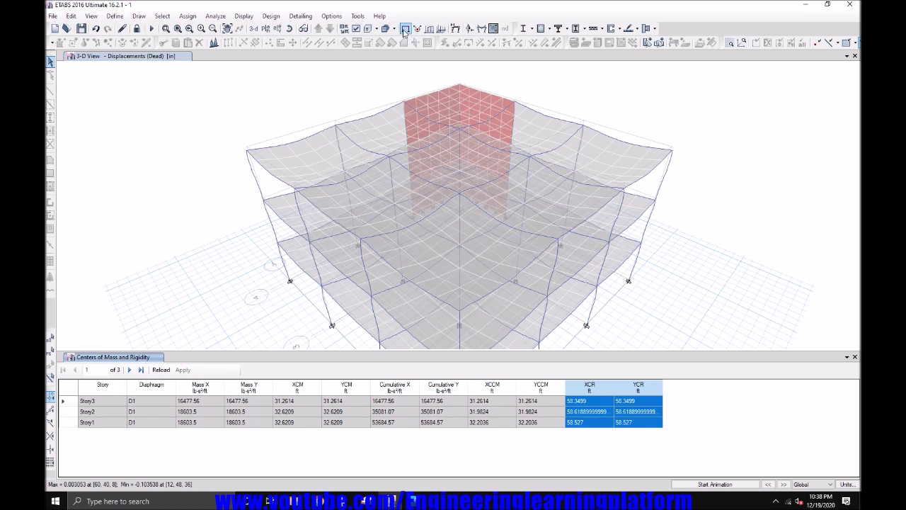
Show the Story3 plan at Z = 36 ft above the filled table to locate the center of rigidity
left_click(265, 28)
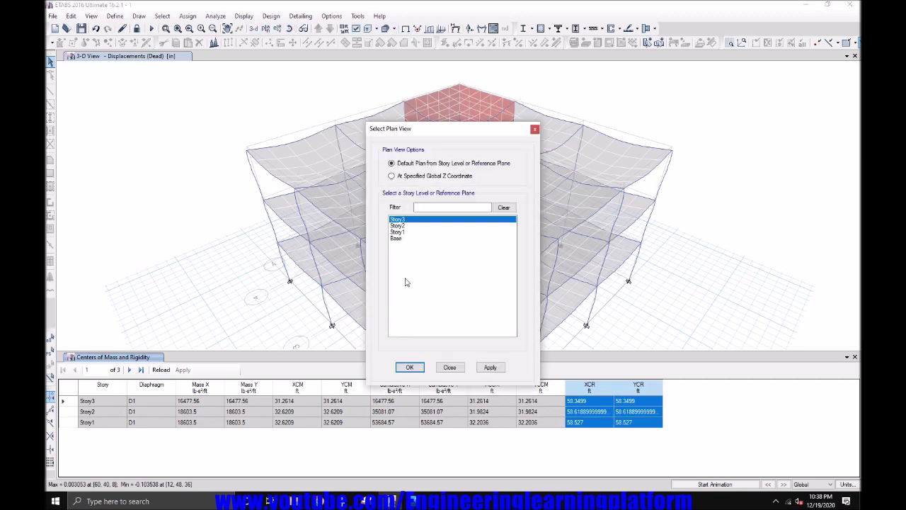
left_click(412, 366)
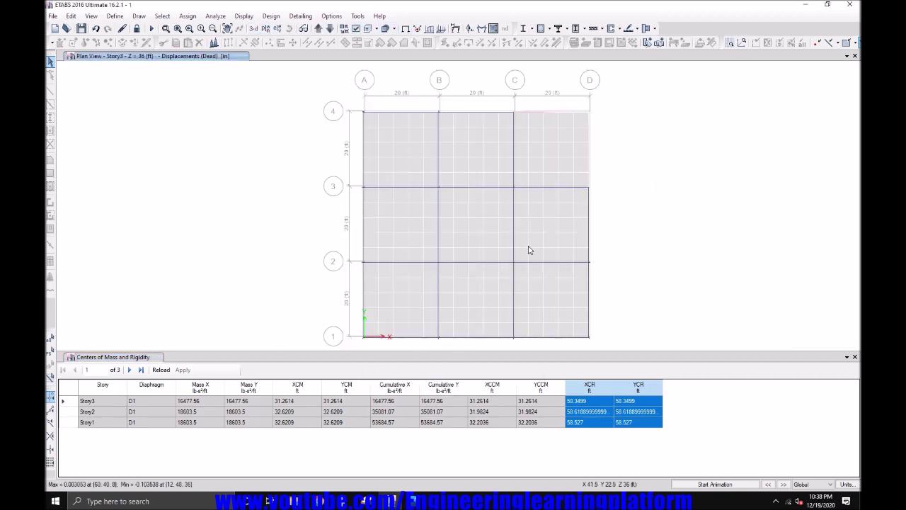